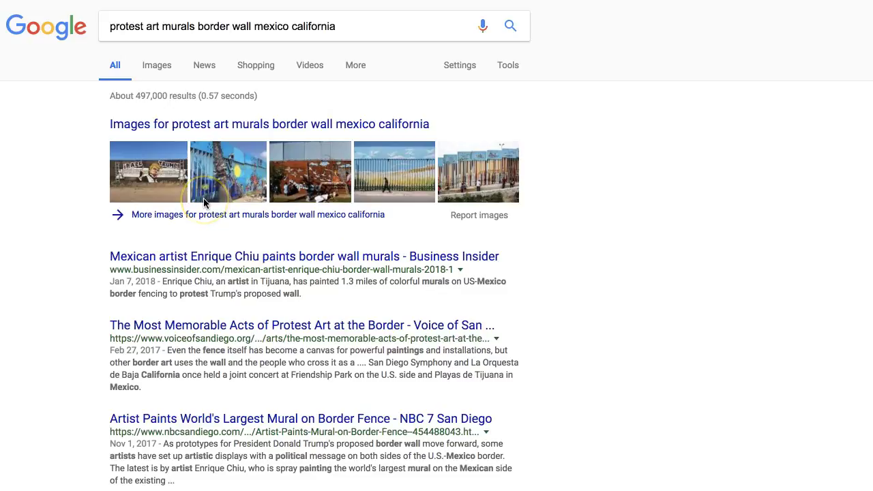
# - Switch the border wall mural search to image results and reveal the filter tools row
pyautogui.click(156, 67)
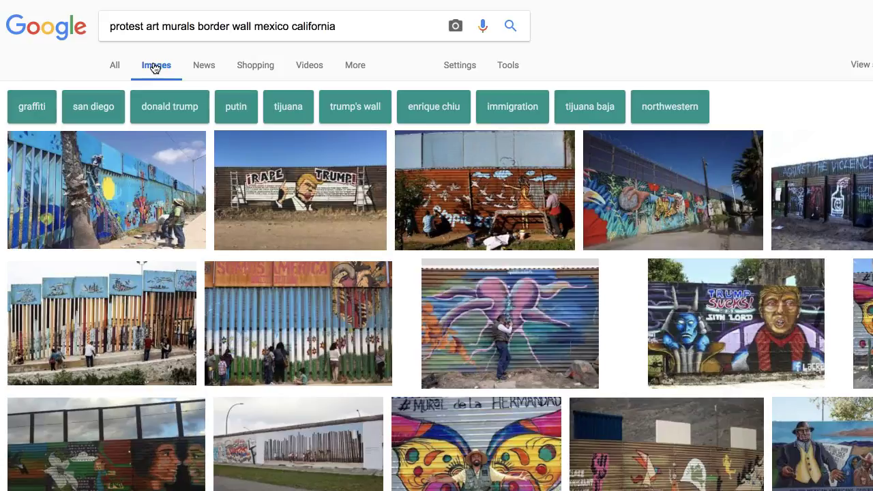
pyautogui.click(508, 66)
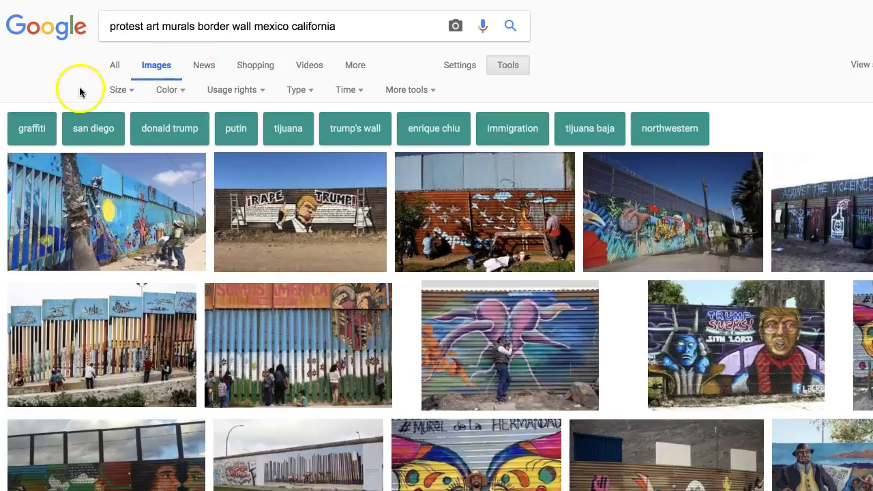
# - Filter the images to Large size, brown colour and Labeled for reuse
pyautogui.click(120, 91)
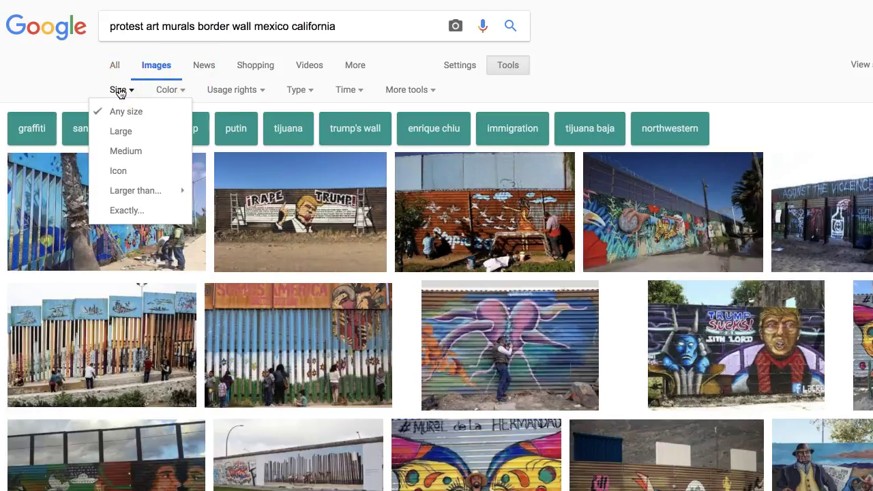
pyautogui.click(117, 133)
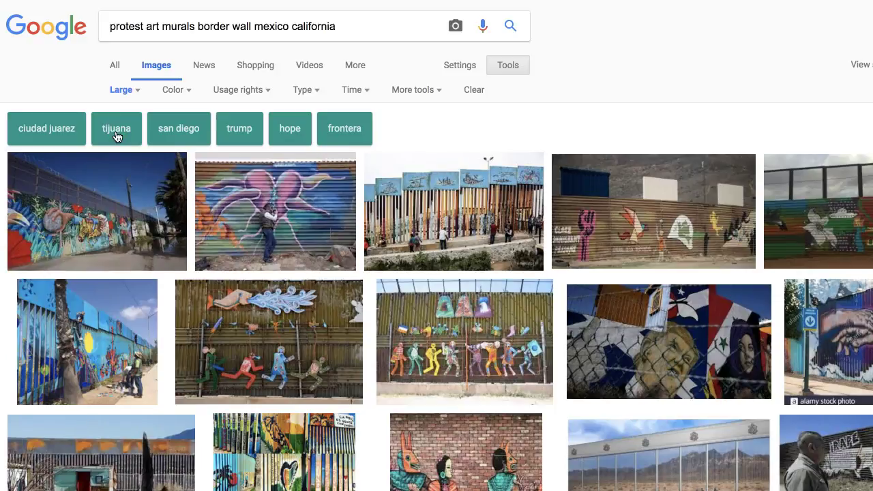
pyautogui.click(190, 93)
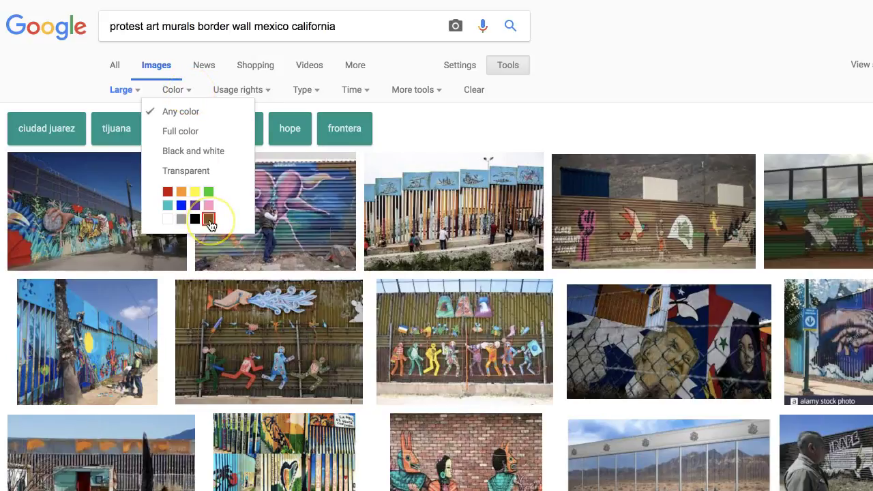
pyautogui.click(209, 220)
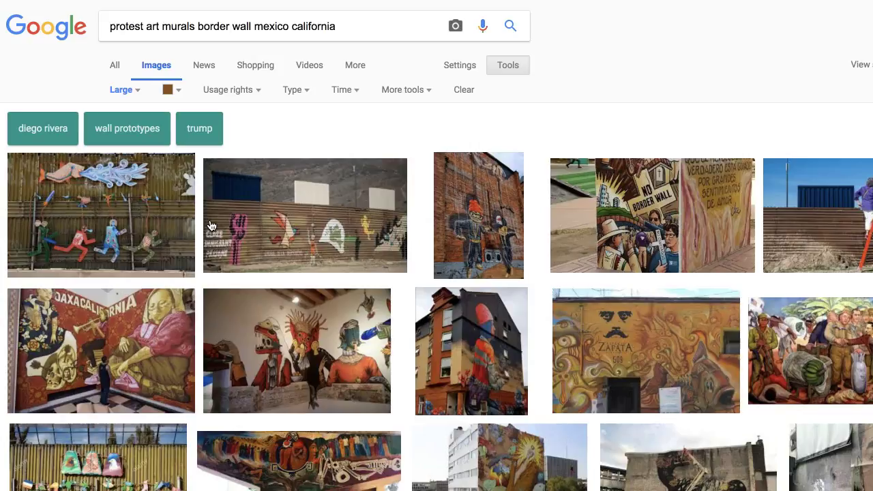
pyautogui.click(255, 92)
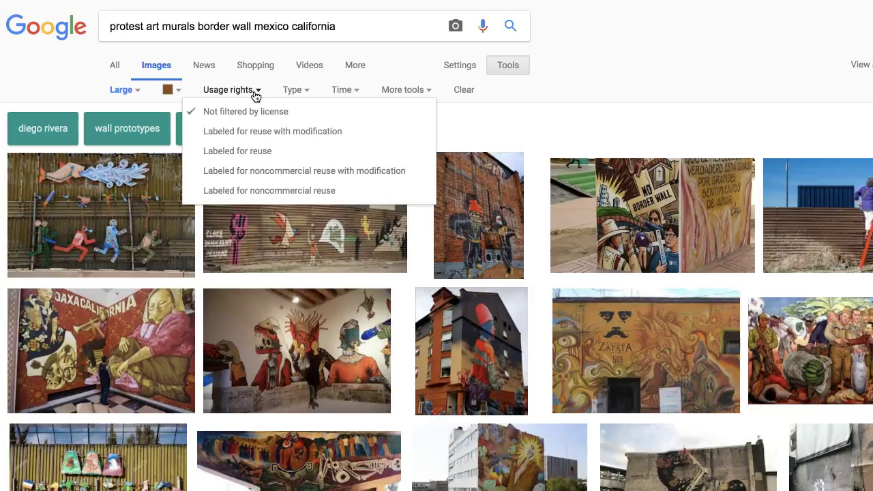
pyautogui.click(253, 151)
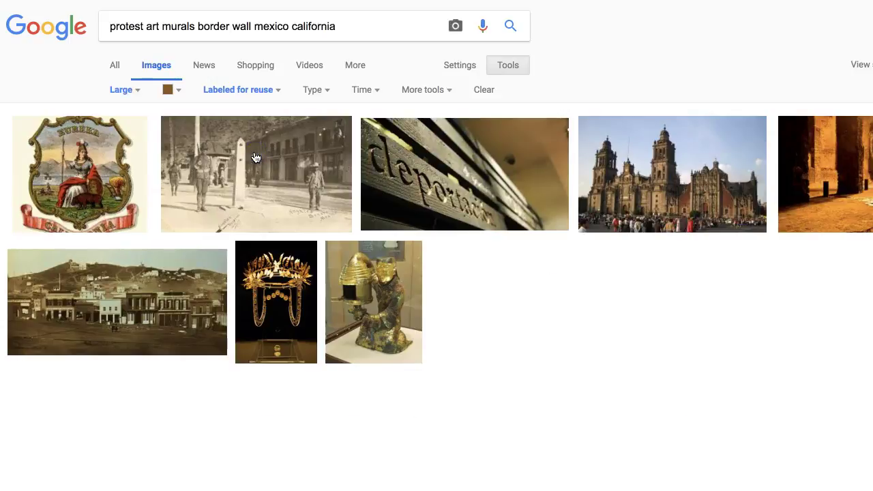
# - Reset Usage rights to Not filtered and Color to Any color, keeping Large size
pyautogui.click(277, 91)
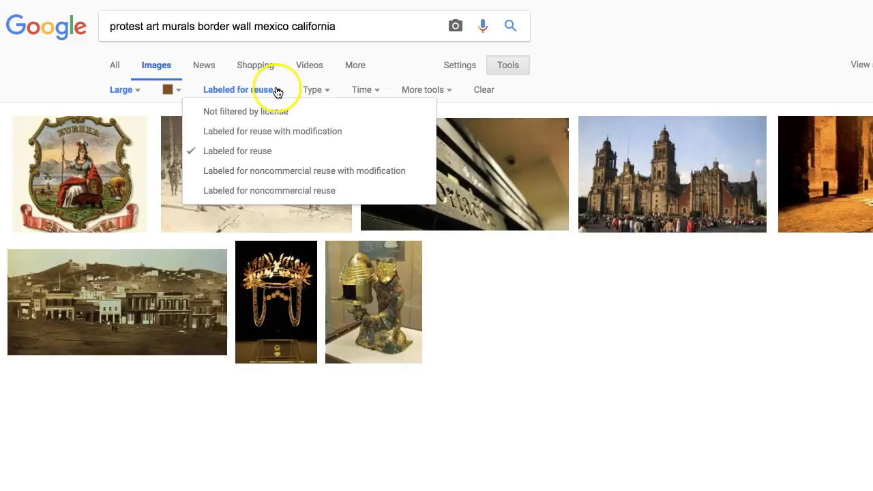
pyautogui.click(268, 110)
pyautogui.click(180, 91)
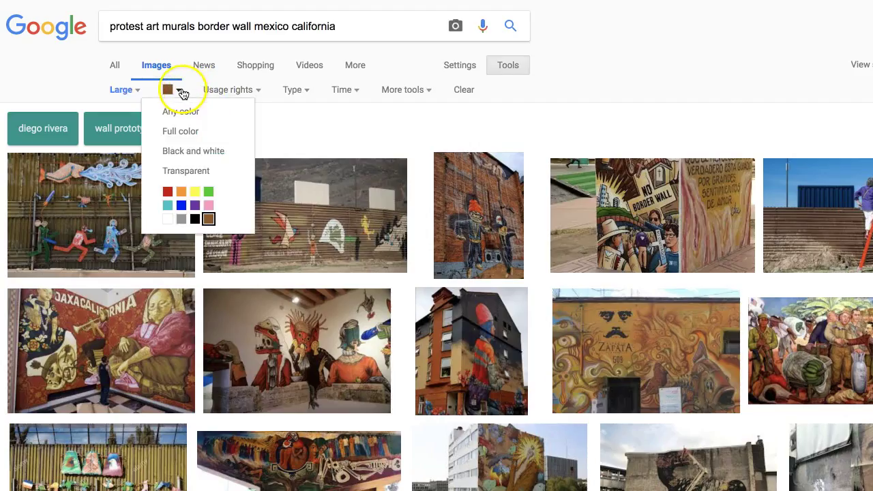
pyautogui.click(180, 112)
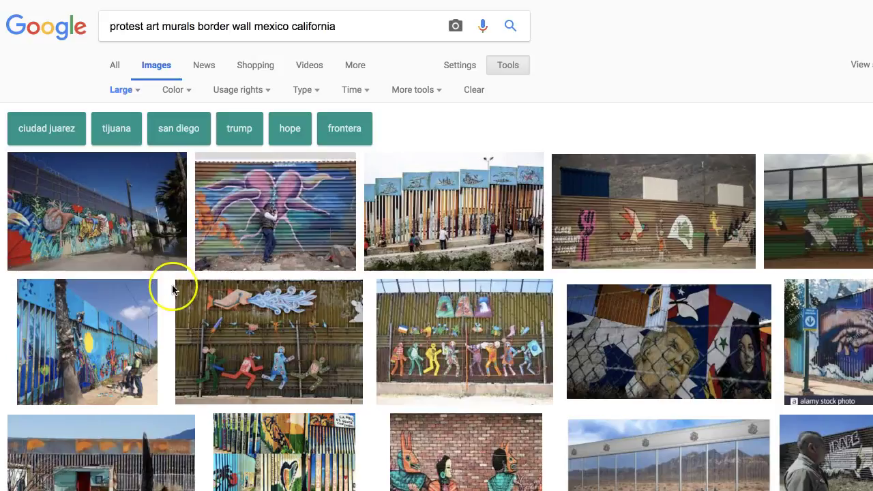
# - Scroll down the large mural results to the NPR photo of a giant child over the border wall
pyautogui.scroll(-2, 172, 290)
pyautogui.scroll(-3, 173, 290)
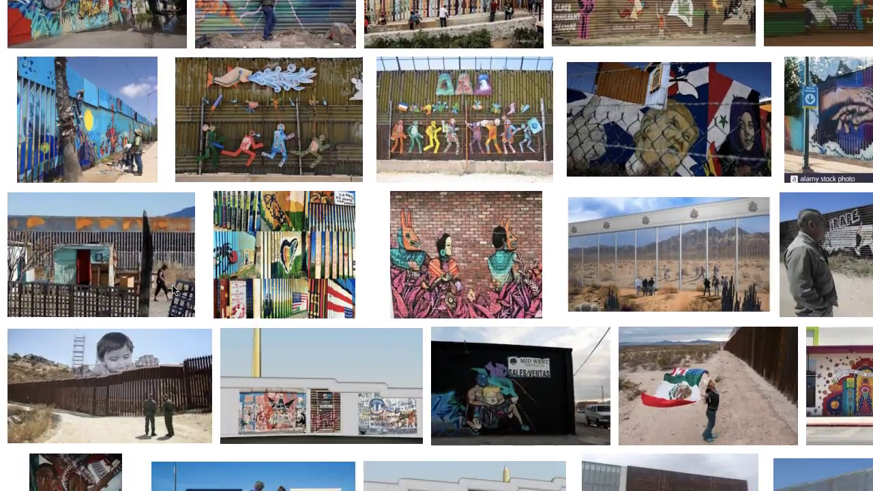
pyautogui.scroll(-3, 126, 354)
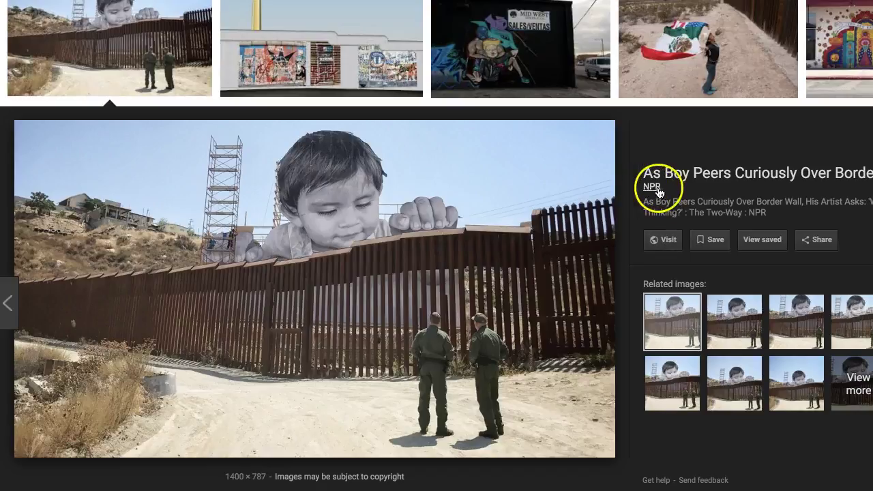
# - Visit the photo's NPR source article and scroll down to JR's photo and the story text
pyautogui.click(664, 240)
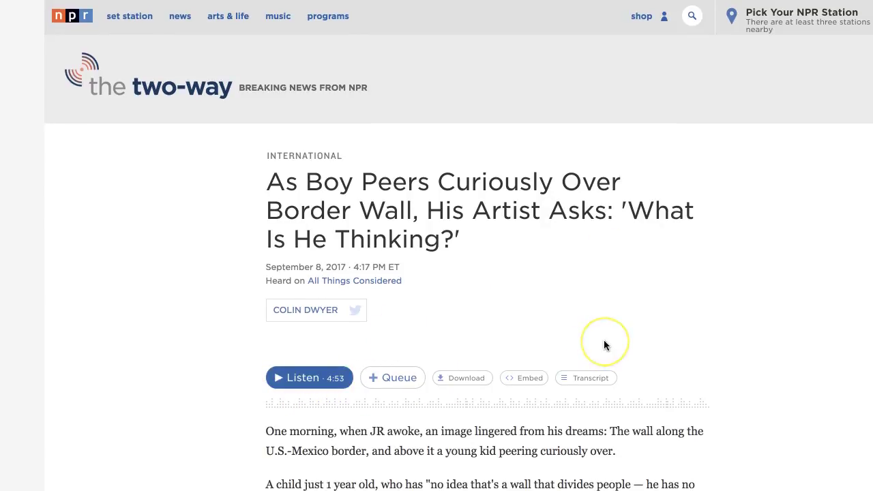
pyautogui.scroll(-7, 604, 344)
pyautogui.scroll(-3, 604, 344)
pyautogui.scroll(-1, 604, 345)
pyautogui.scroll(-2, 604, 345)
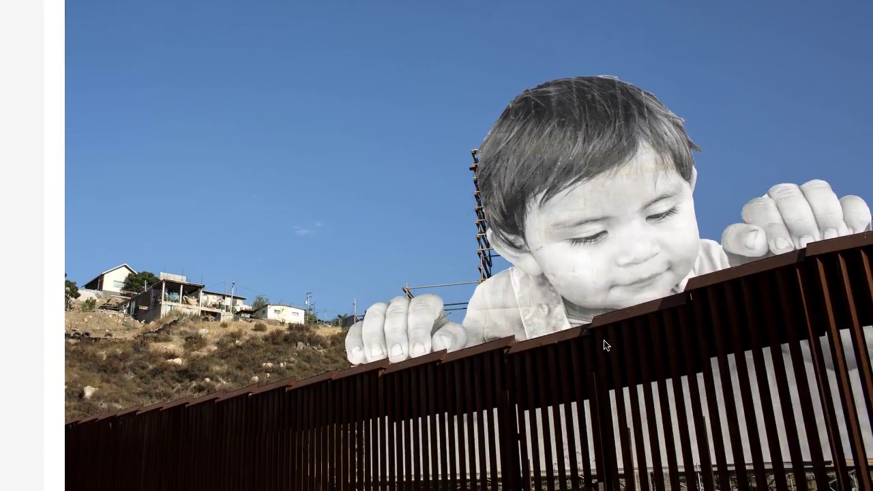
pyautogui.scroll(6, 604, 344)
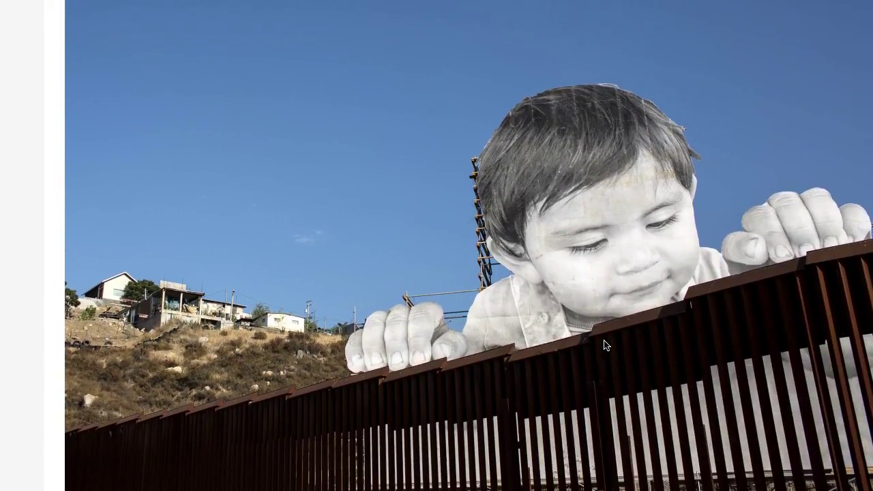
pyautogui.scroll(-4, 604, 345)
pyautogui.scroll(-10, 604, 344)
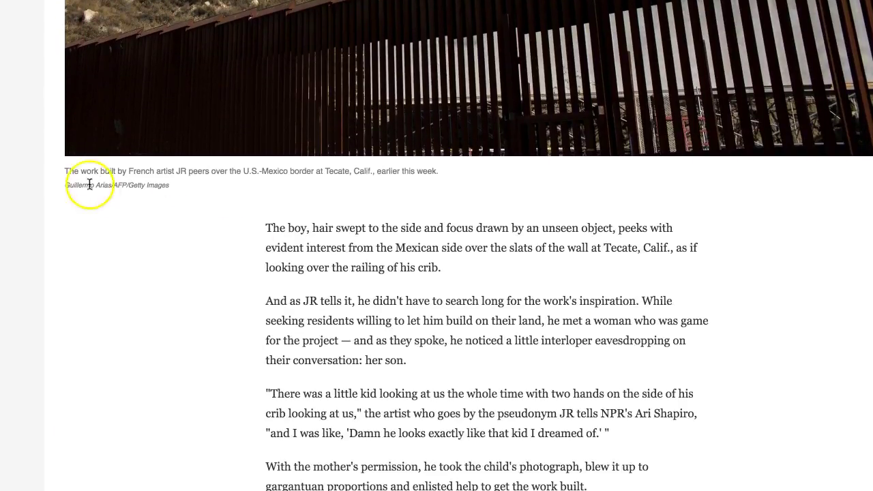
pyautogui.click(65, 171)
pyautogui.moveTo(64, 171); pyautogui.dragTo(181, 187)
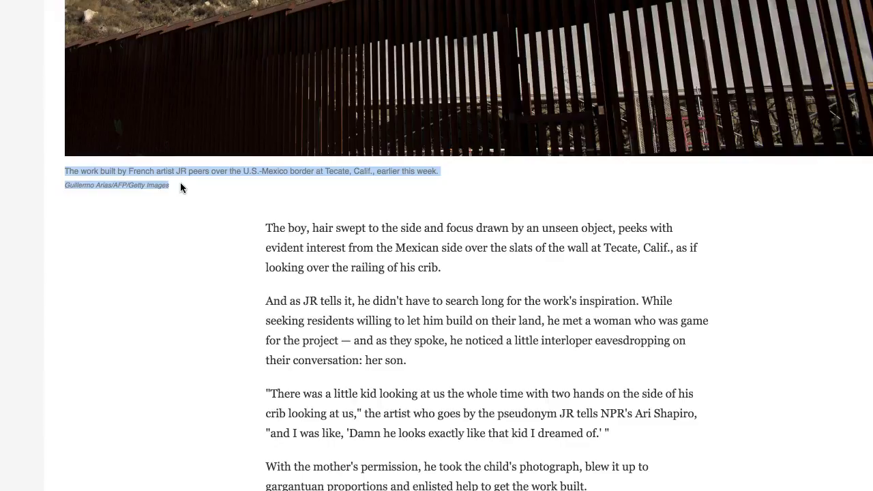
pyautogui.click(270, 228)
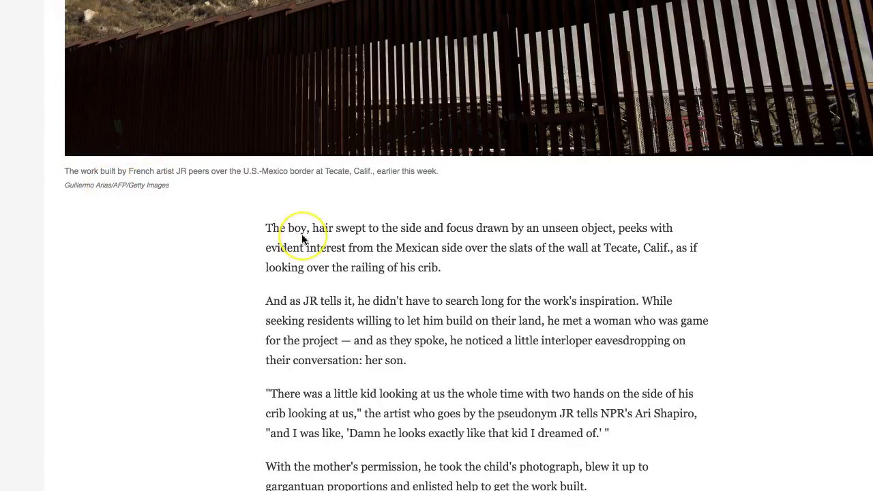
pyautogui.scroll(1, 302, 240)
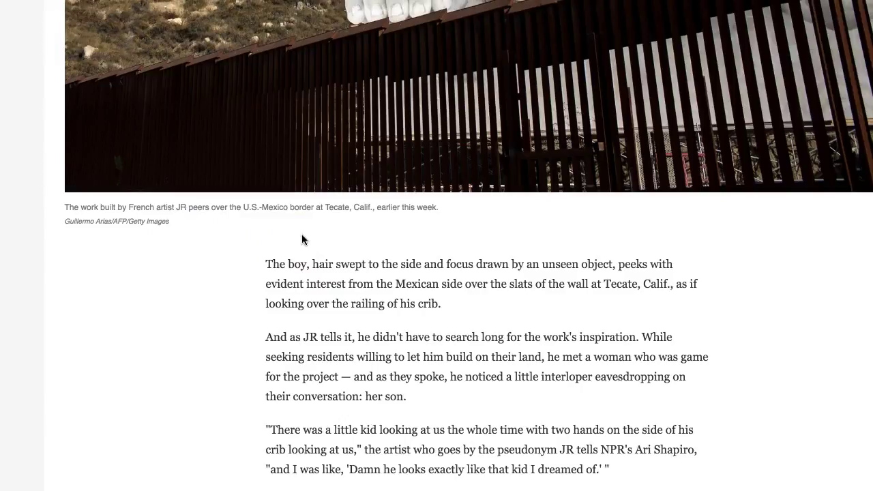
pyautogui.scroll(10, 302, 239)
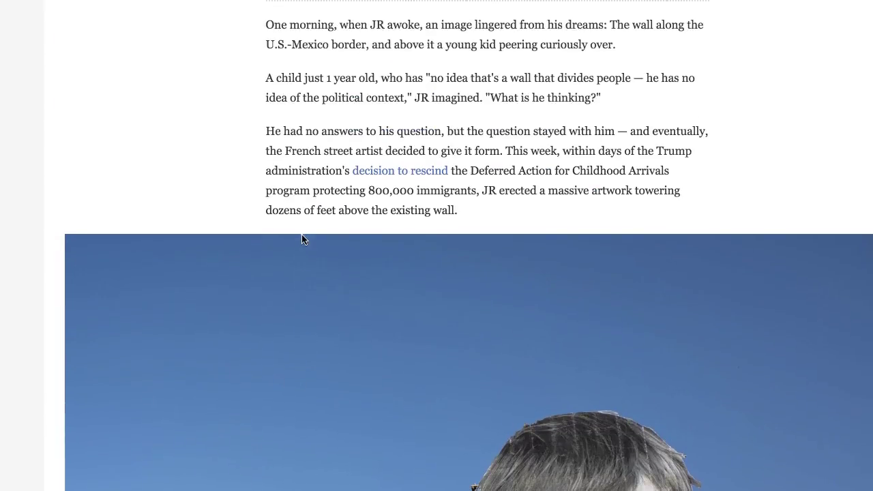
pyautogui.scroll(-6, 303, 240)
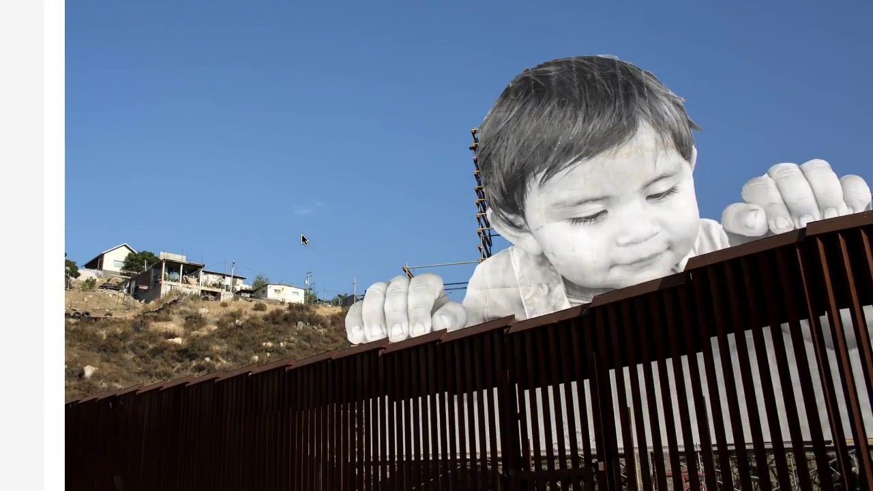
pyautogui.scroll(-7, 302, 236)
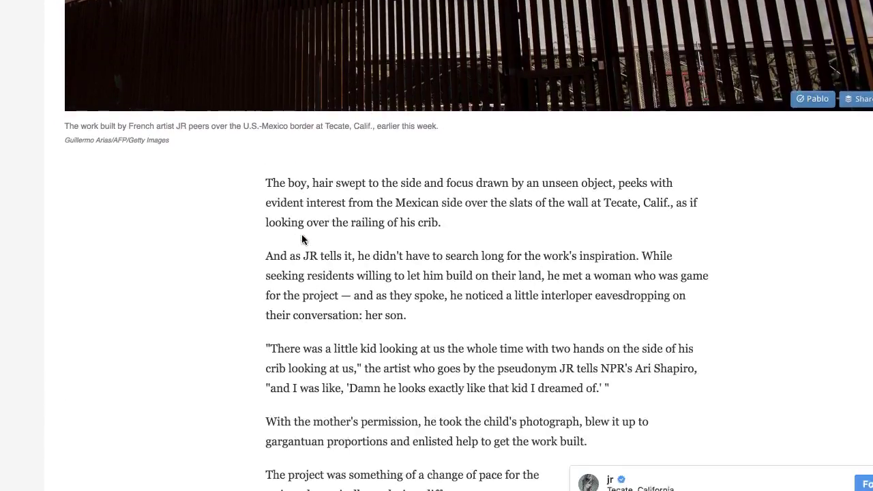
pyautogui.scroll(8, 302, 240)
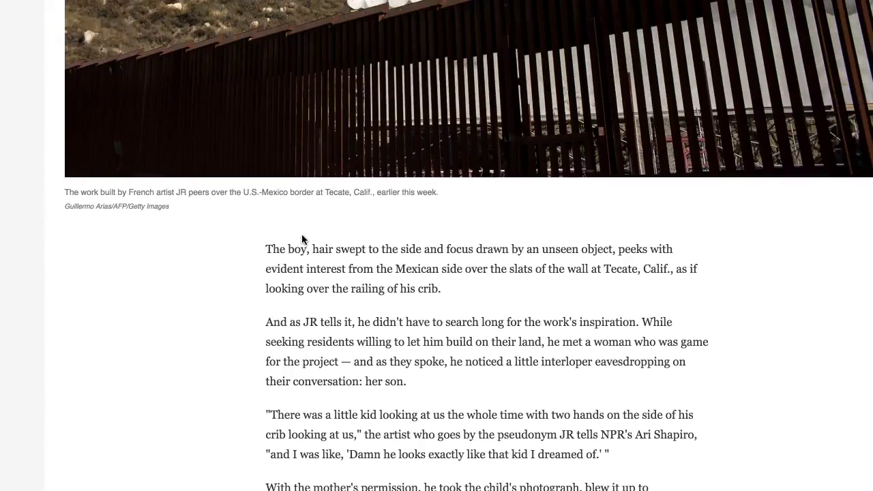
pyautogui.scroll(10, 301, 234)
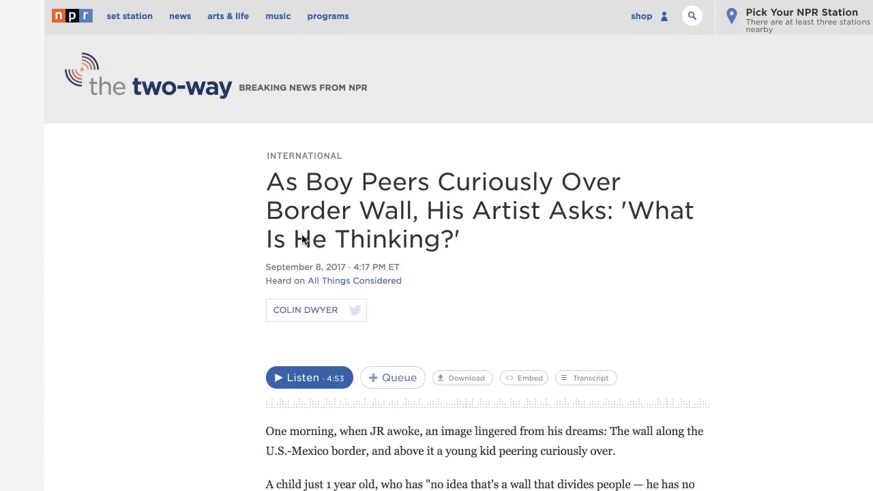